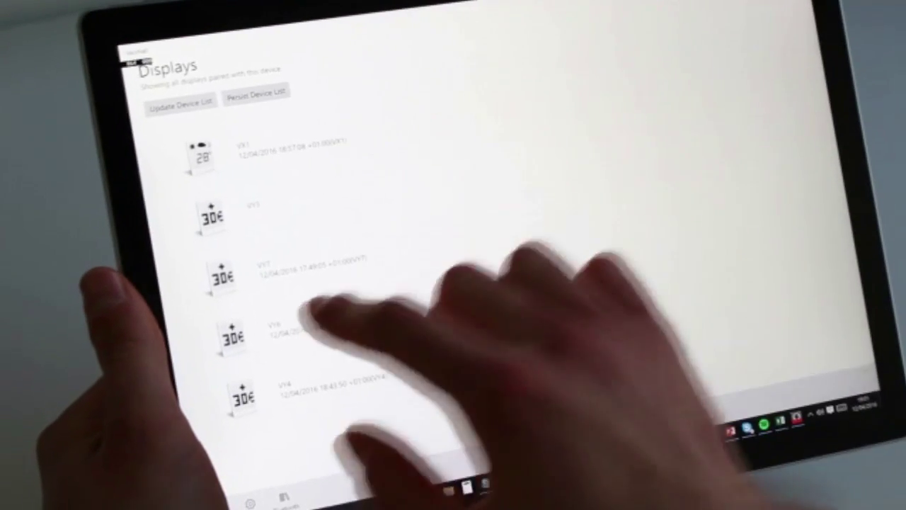
# Step: Write the Weather bitmap to display VY6, changing its preview from 30 to 12°
pyautogui.click(298, 333)
pyautogui.click(255, 177)
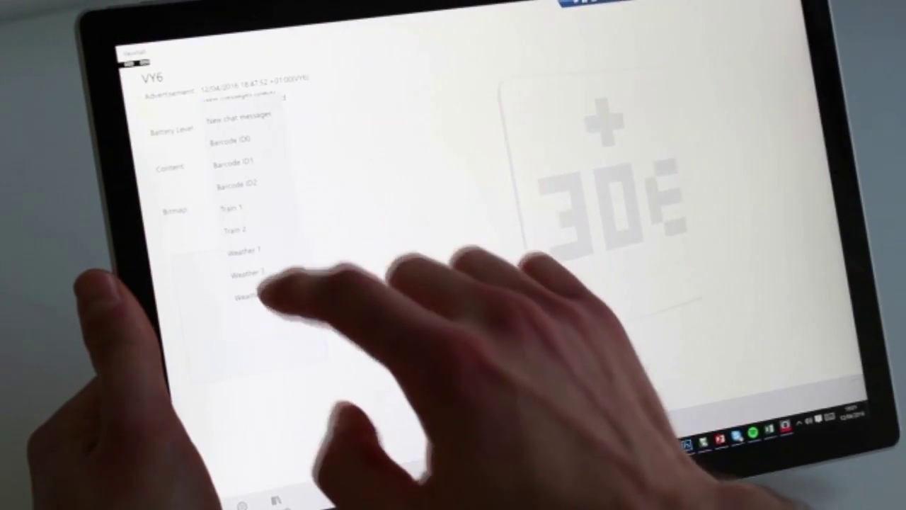
pyautogui.click(247, 297)
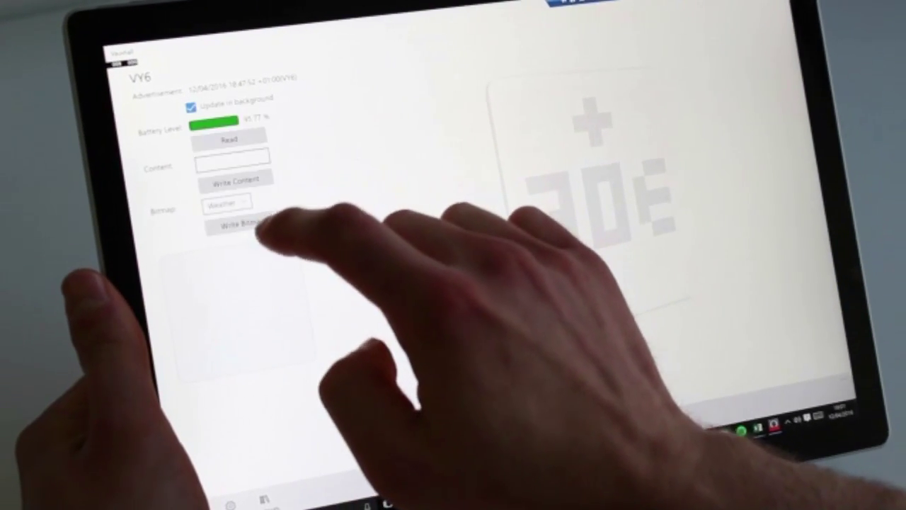
pyautogui.click(234, 229)
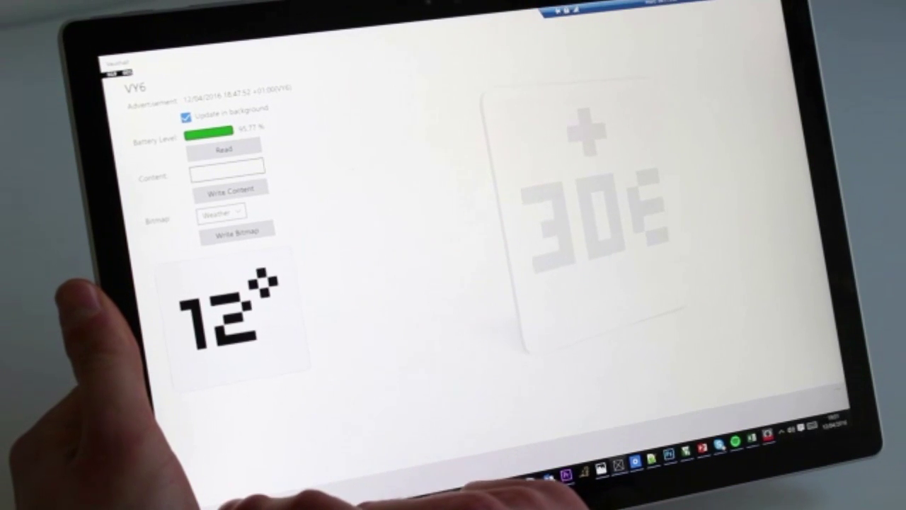